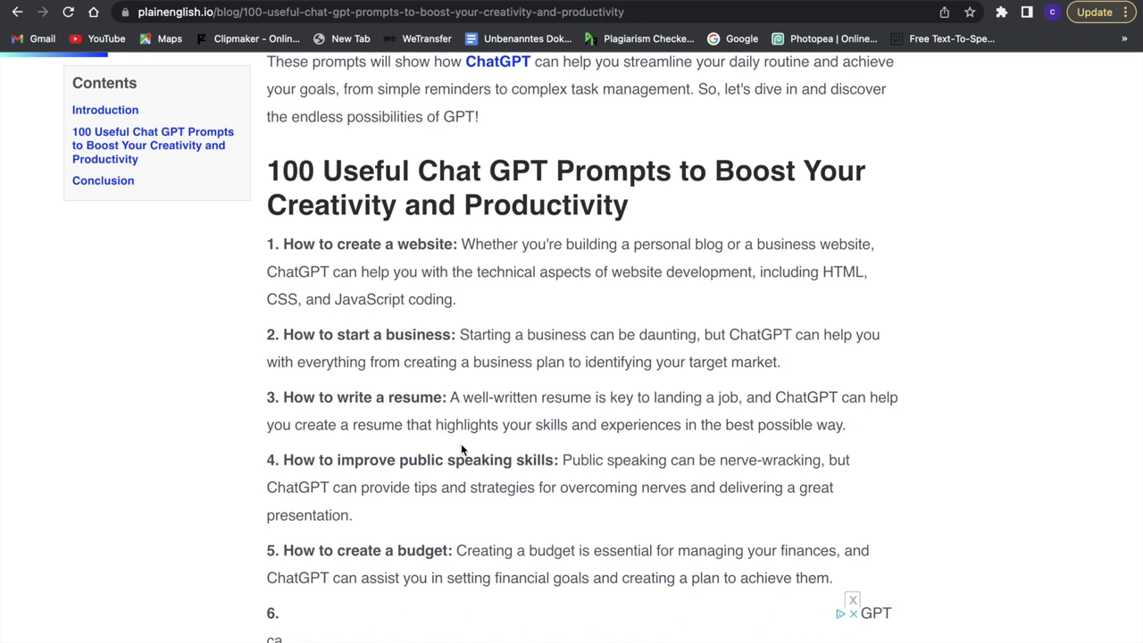
# Step: Scroll through prompts 1–8 of the article, highlighting the end of item 1's description
pyautogui.scroll(-1, 461, 443)
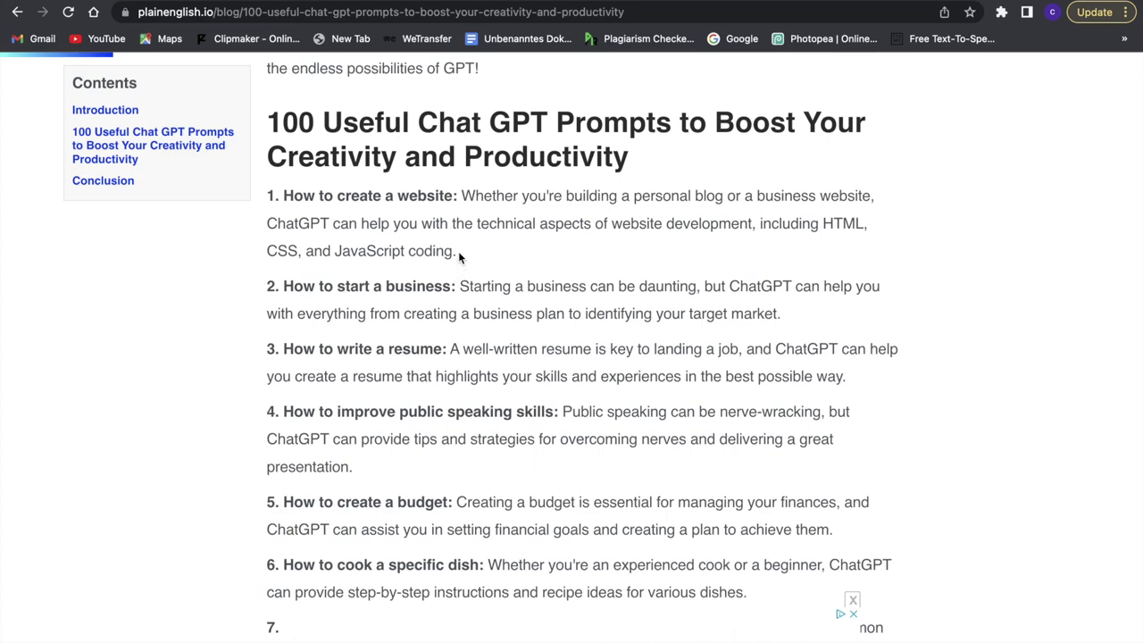
pyautogui.moveTo(458, 251); pyautogui.dragTo(439, 246)
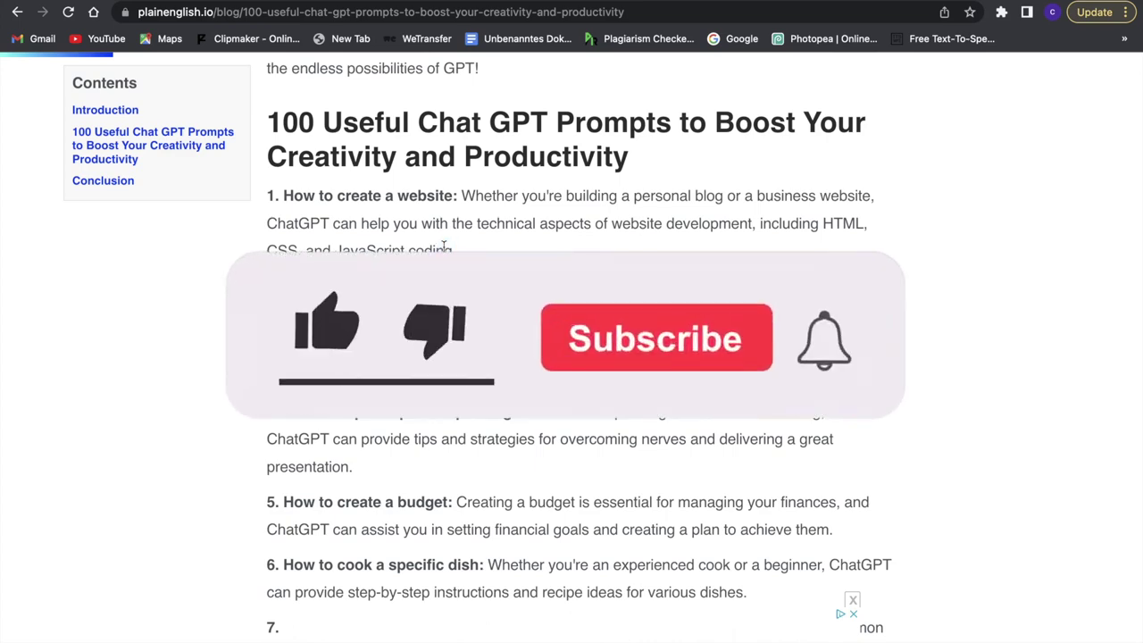
pyautogui.scroll(-1, 442, 248)
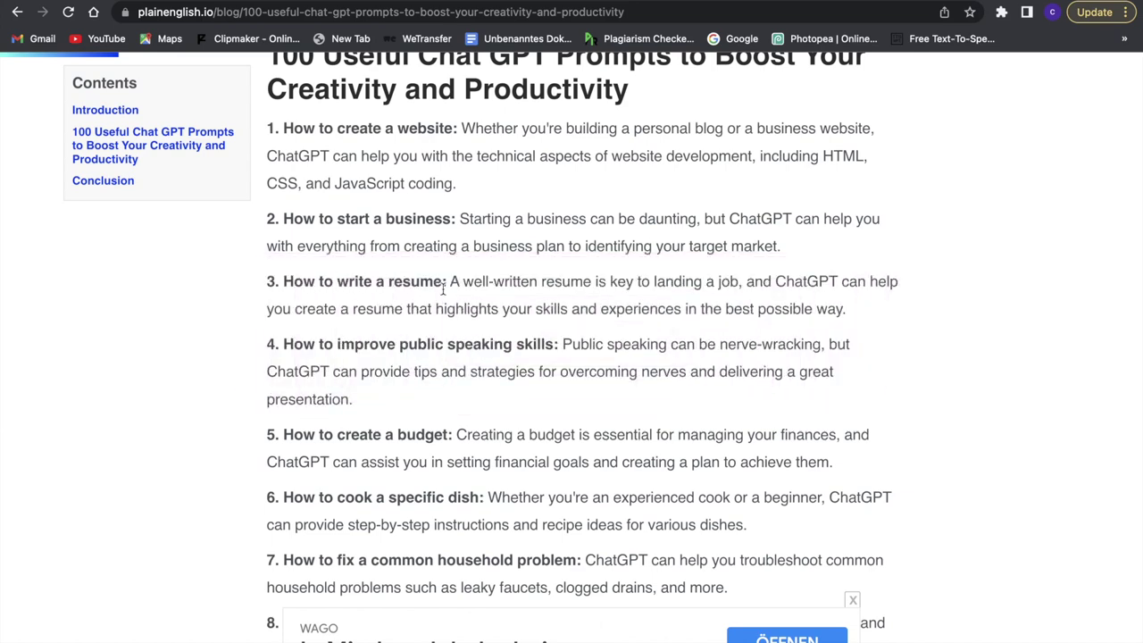
pyautogui.scroll(-1, 444, 268)
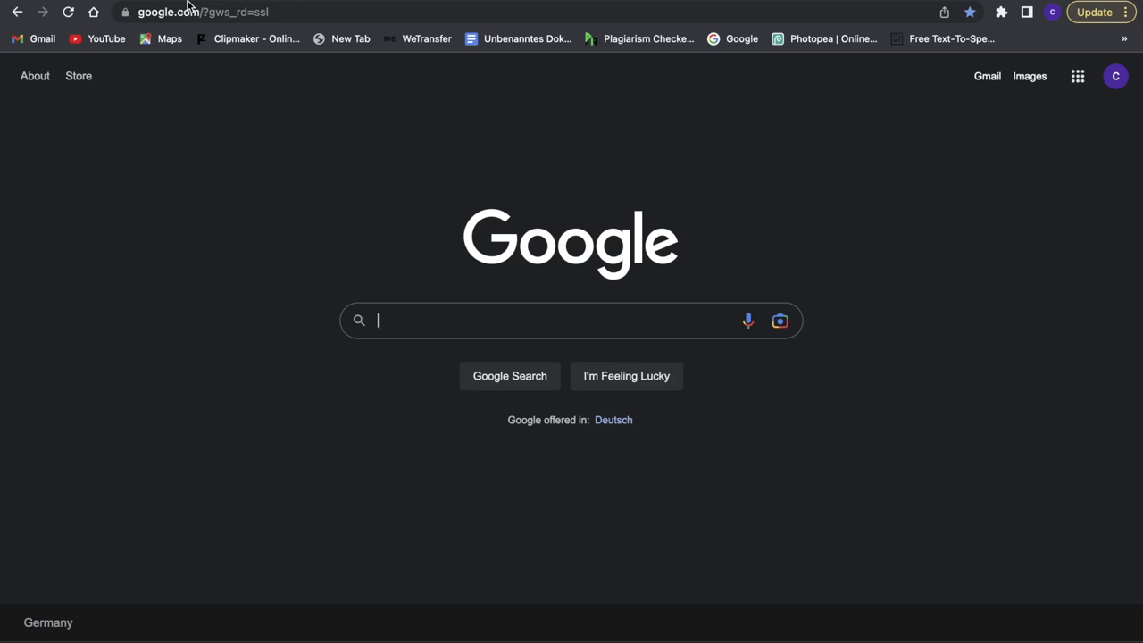
# Step: Search Google for 'free chat gpt prompts website' and scroll down to the plainenglish.io result
pyautogui.write('free')
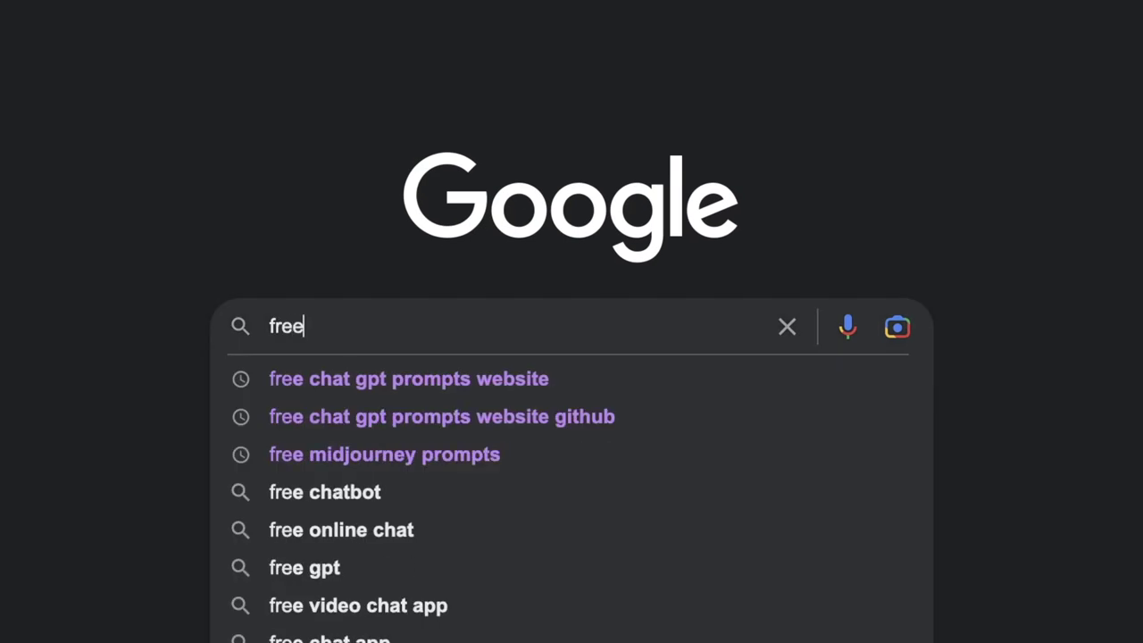
pyautogui.click(528, 381)
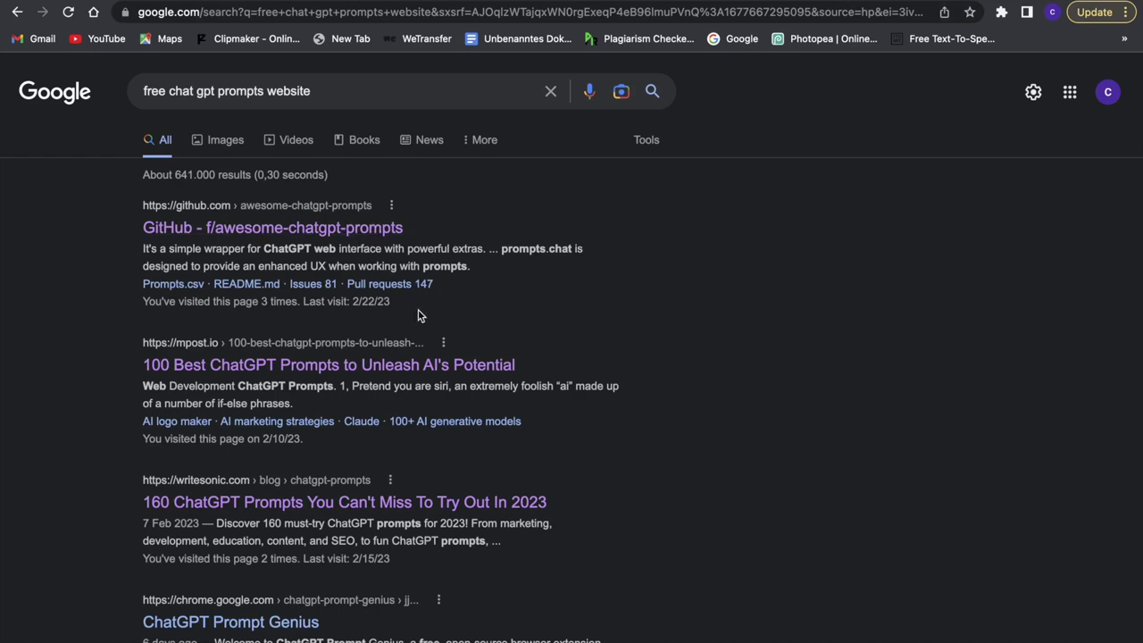
pyautogui.scroll(-2, 467, 332)
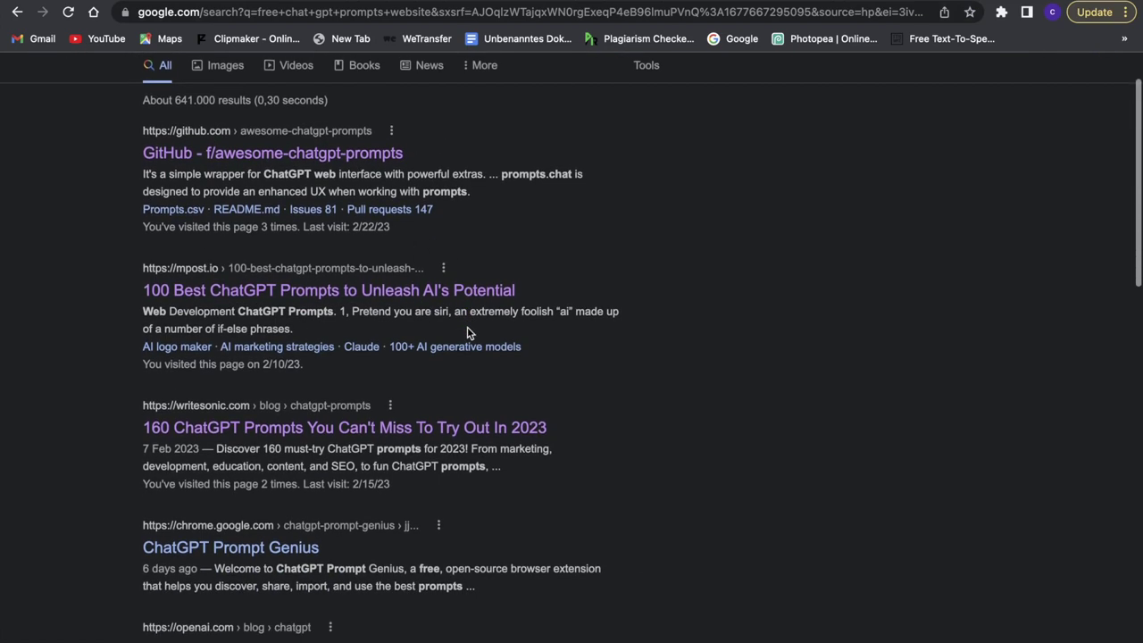
pyautogui.scroll(-5, 467, 332)
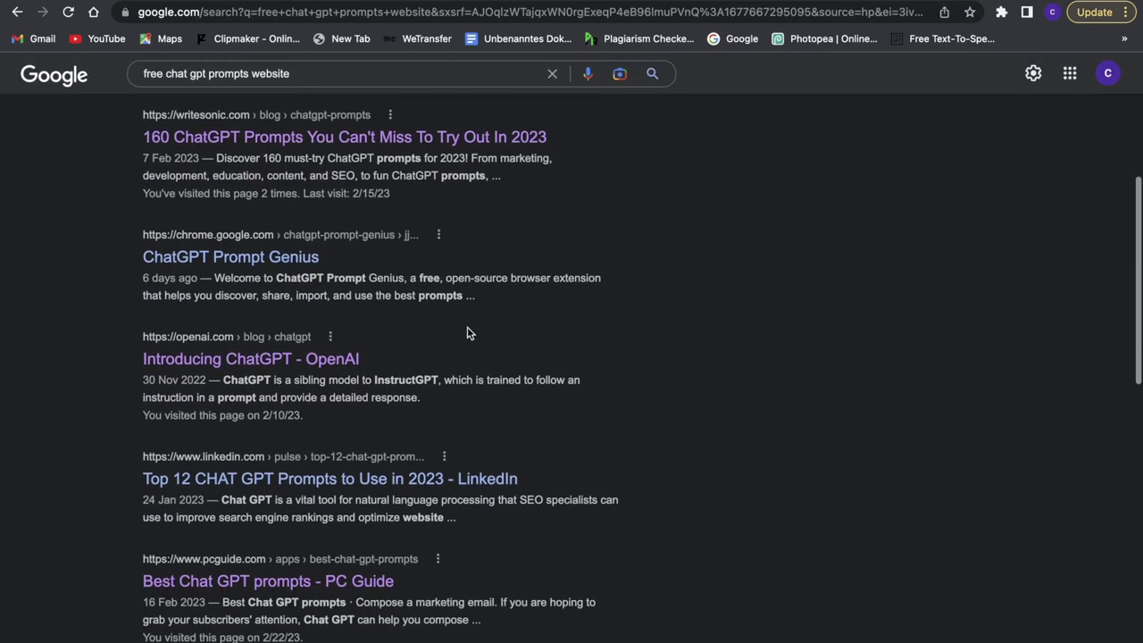
pyautogui.scroll(-4, 467, 332)
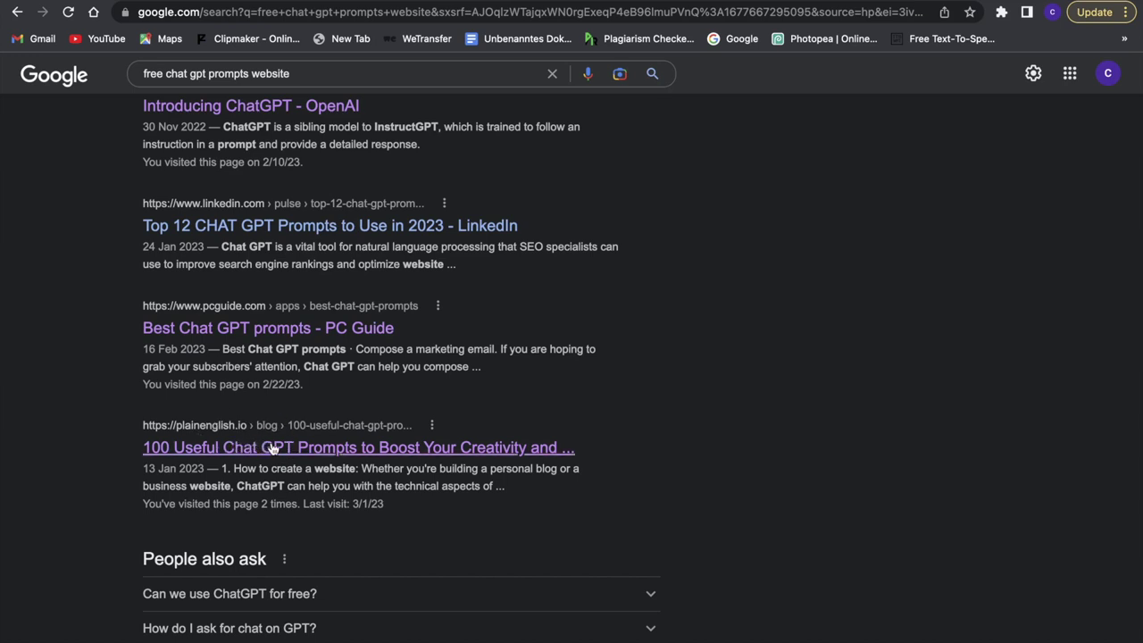
# Step: Open the plainenglish.io '100 Useful Chat GPT Prompts' article and scroll down through its list
pyautogui.click(279, 451)
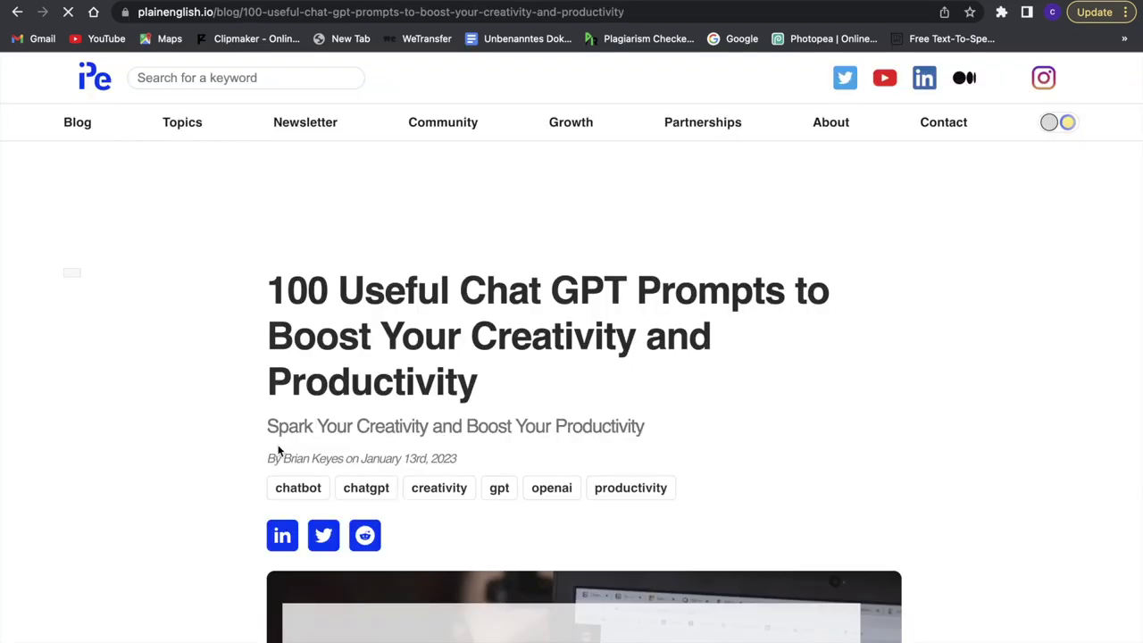
pyautogui.scroll(-1, 374, 368)
pyautogui.scroll(-10, 373, 368)
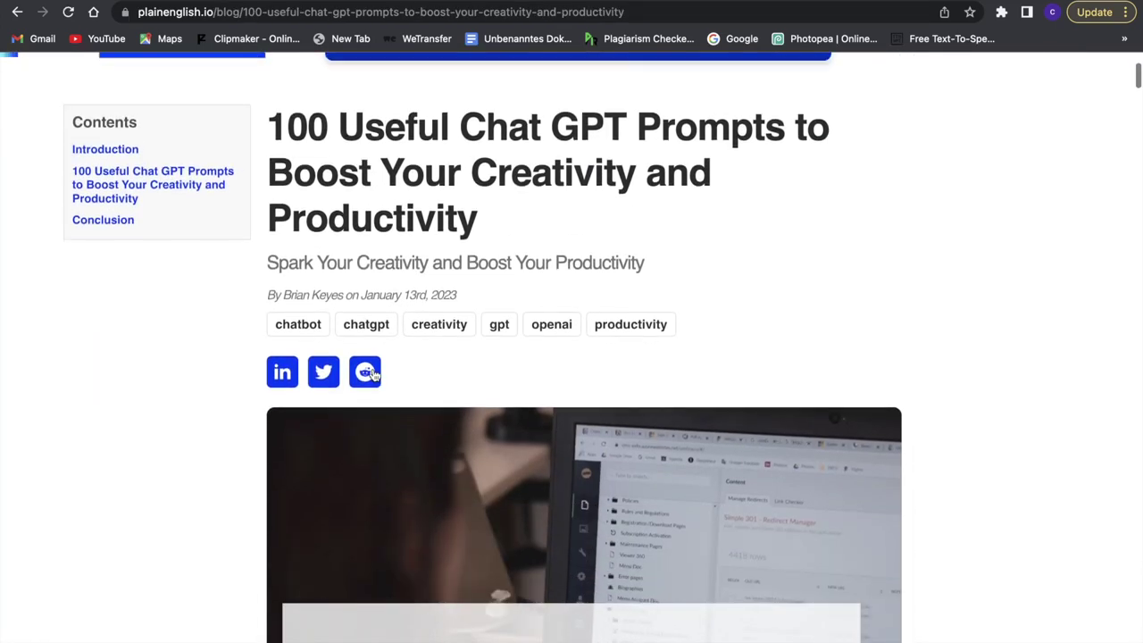
pyautogui.scroll(-15, 461, 443)
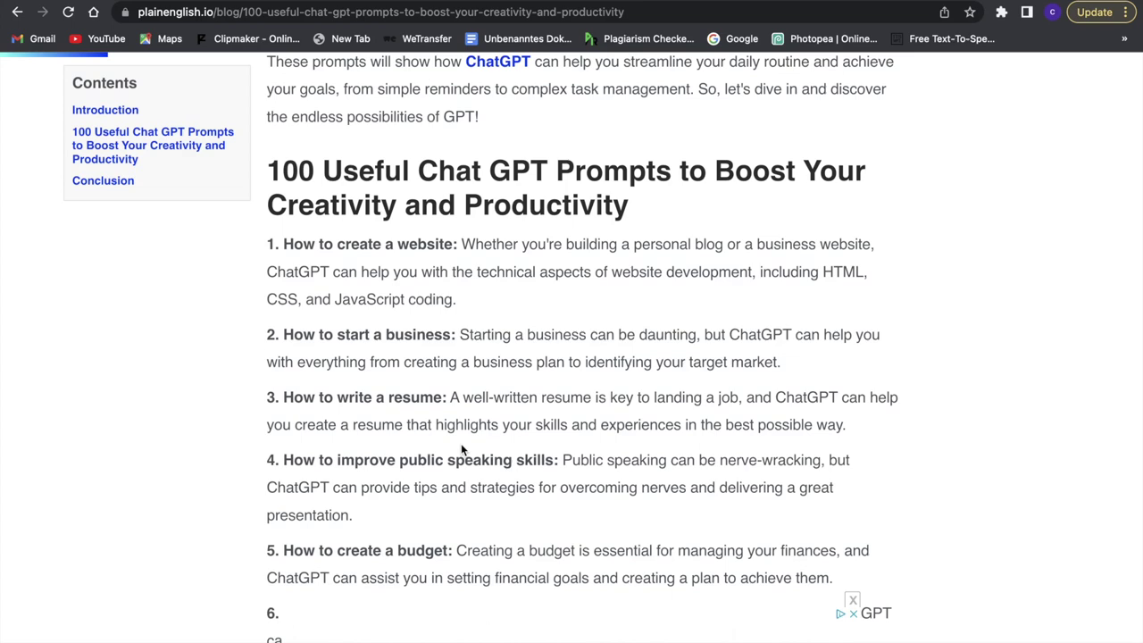
pyautogui.scroll(-1, 461, 443)
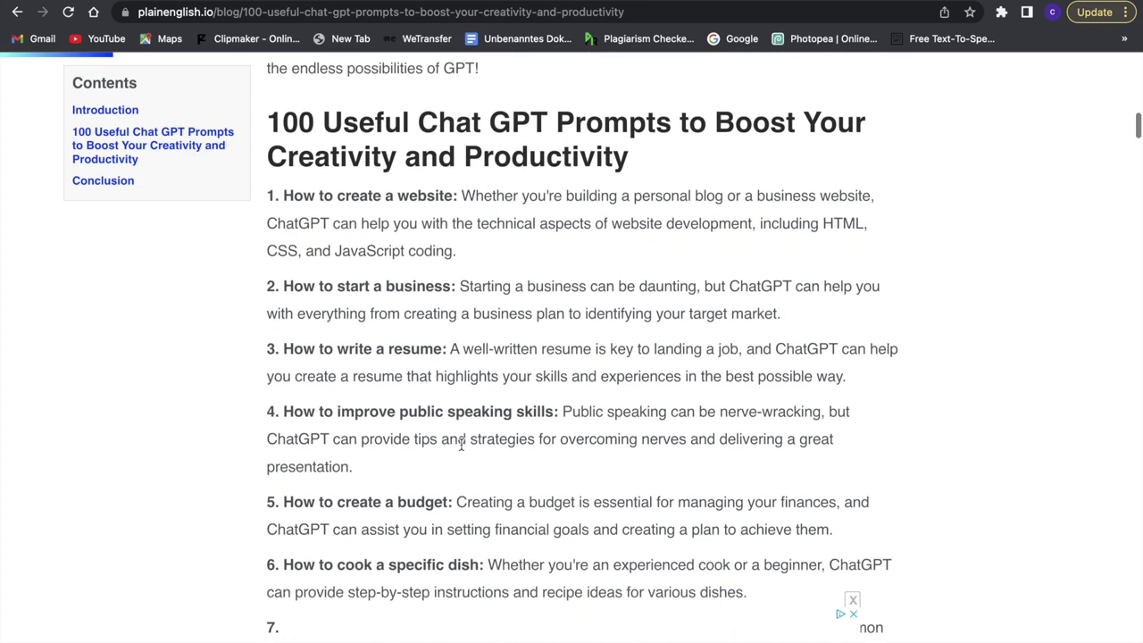
pyautogui.click(443, 247)
pyautogui.scroll(-1, 444, 250)
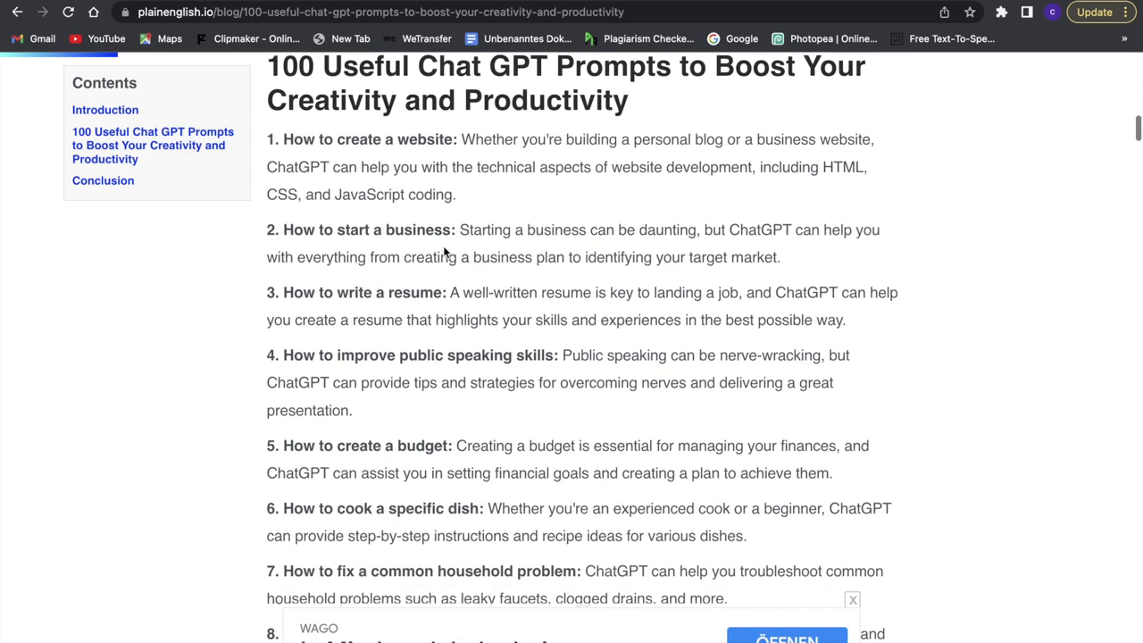
pyautogui.scroll(-1, 443, 250)
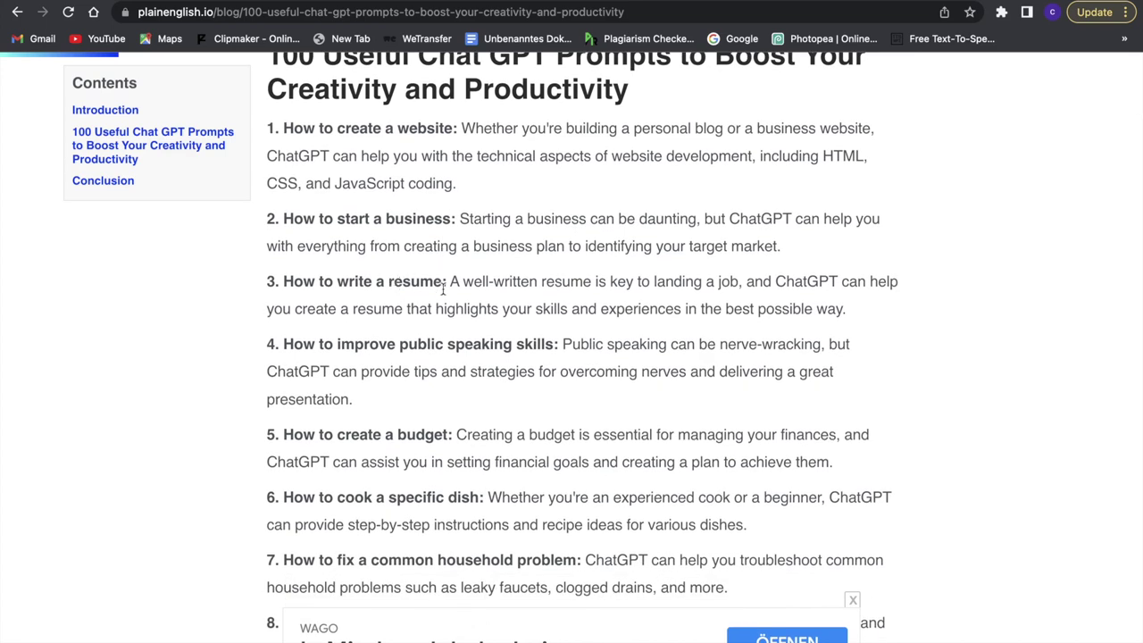
pyautogui.scroll(-1, 443, 290)
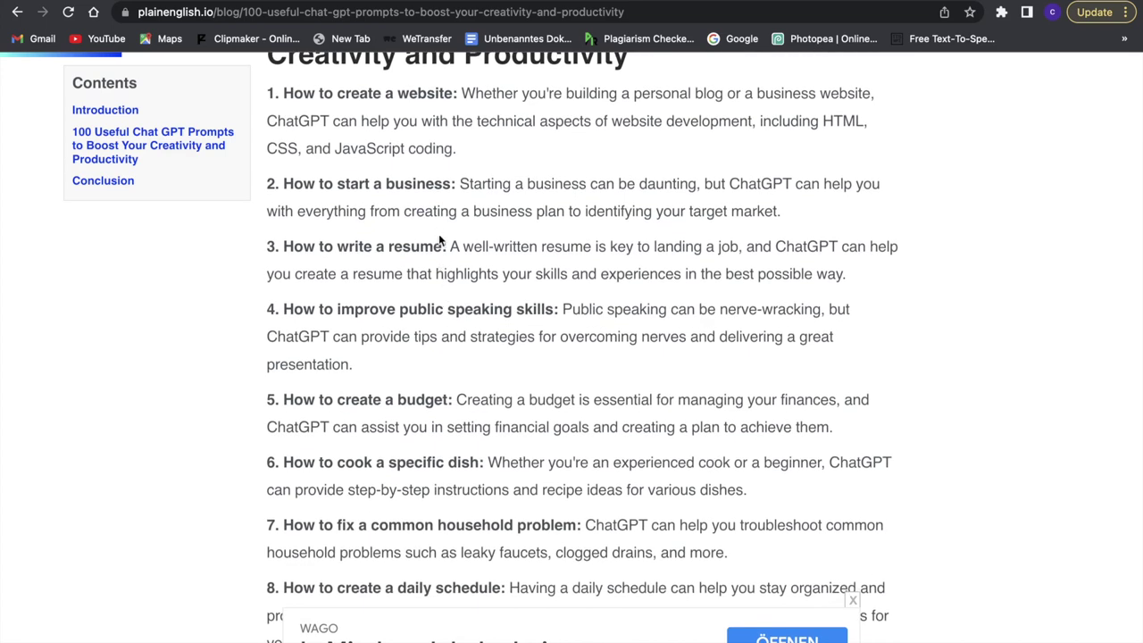
pyautogui.scroll(-4, 435, 253)
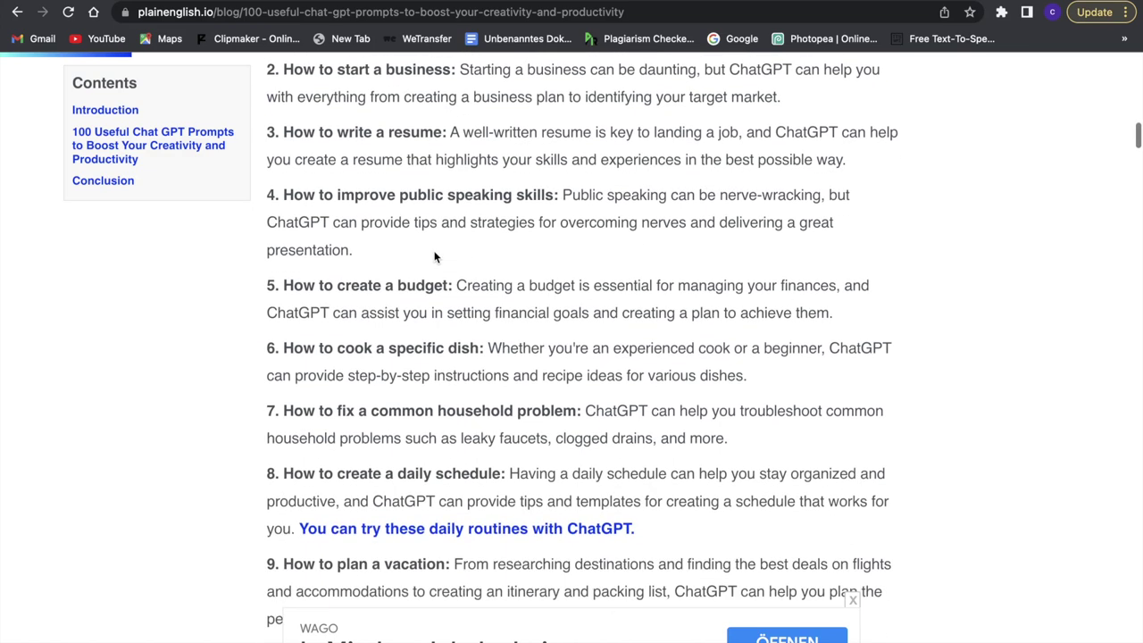
pyautogui.scroll(-15, 438, 264)
pyautogui.scroll(-1, 458, 299)
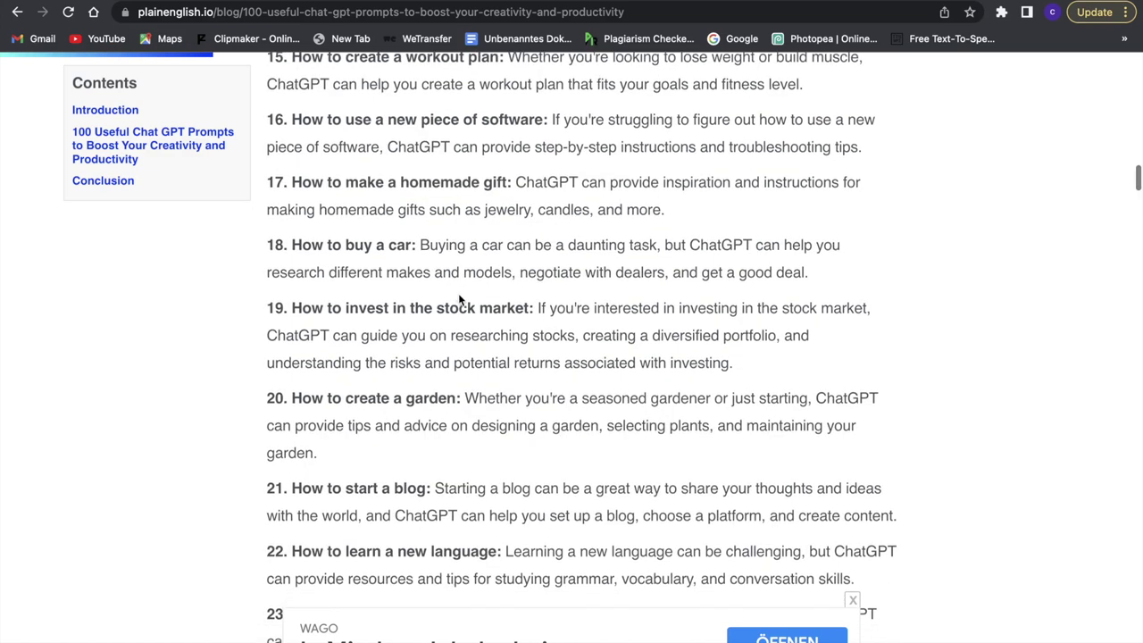
pyautogui.scroll(-20, 465, 302)
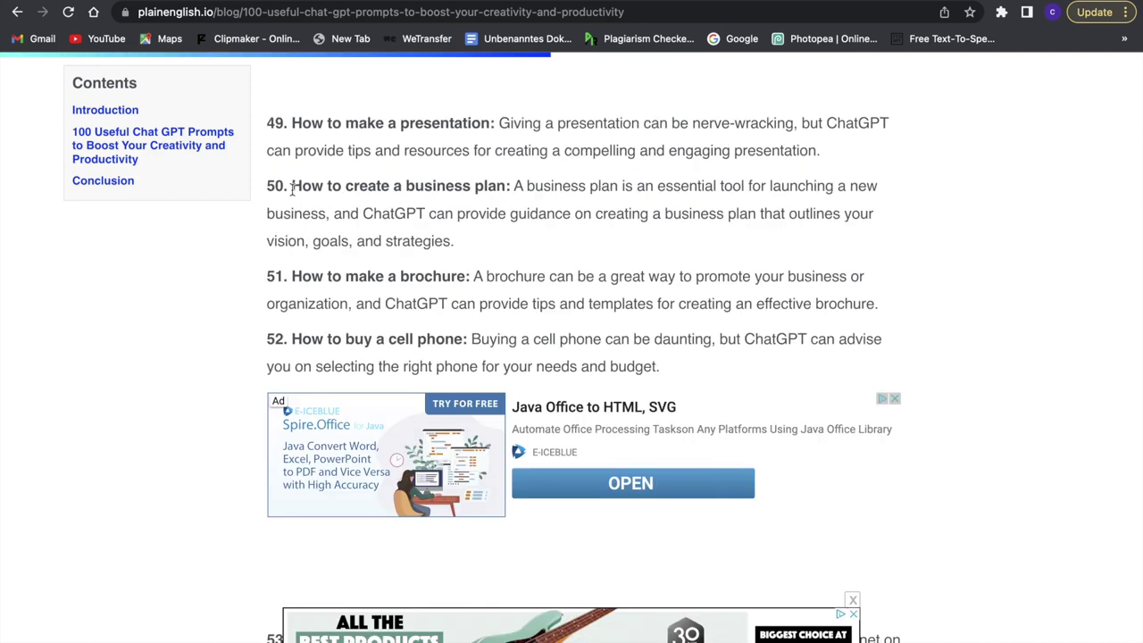
# Step: Continue down to item 78 and select its heading about a weight-loss meal plan
pyautogui.moveTo(511, 185); pyautogui.dragTo(332, 186)
pyautogui.click(334, 186)
pyautogui.scroll(-1, 347, 189)
pyautogui.scroll(-12, 348, 189)
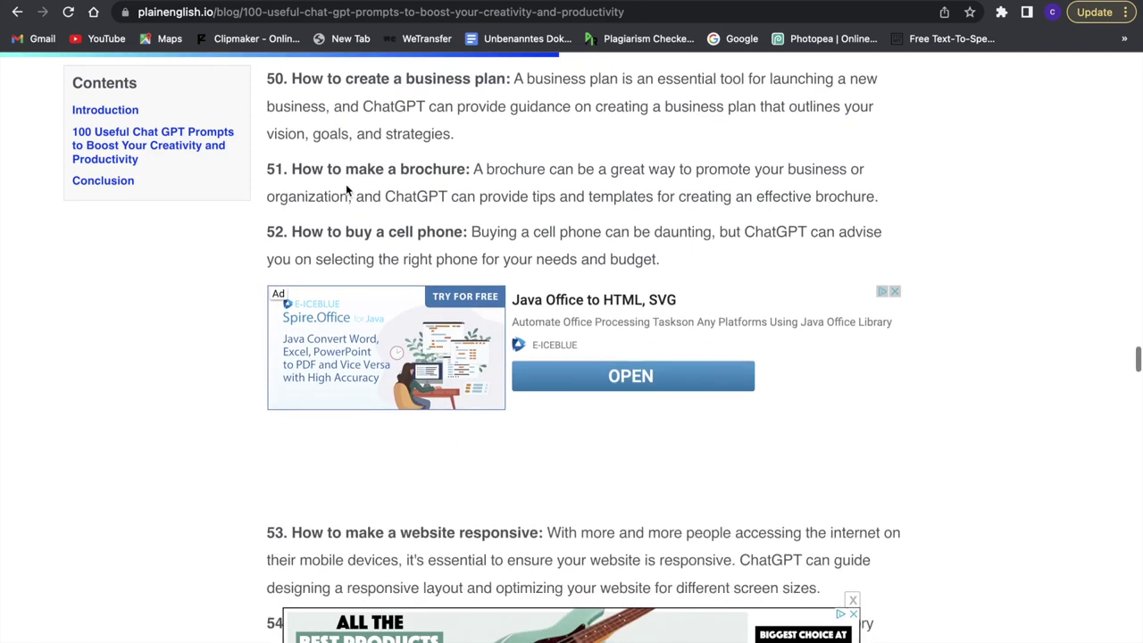
pyautogui.scroll(-6, 346, 188)
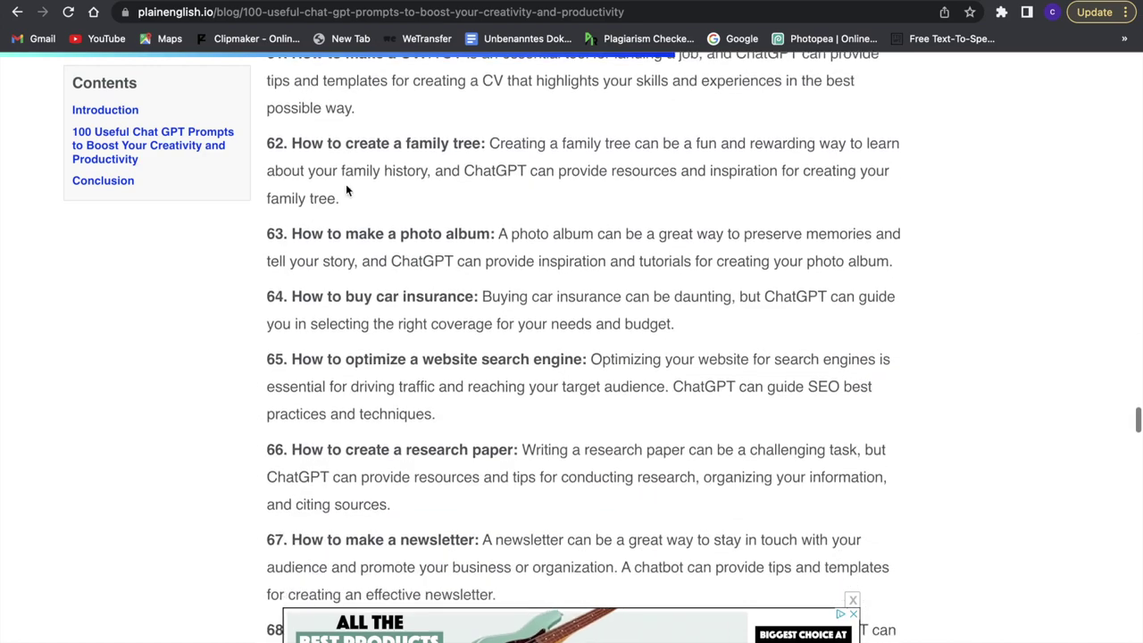
pyautogui.scroll(-7, 345, 185)
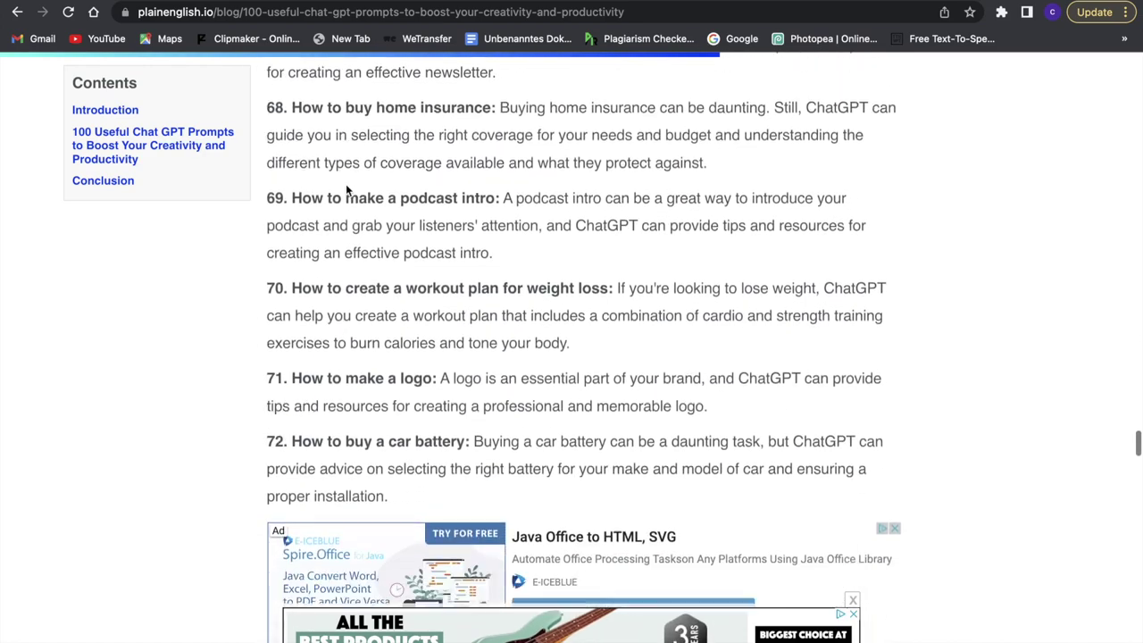
pyautogui.scroll(-4, 347, 190)
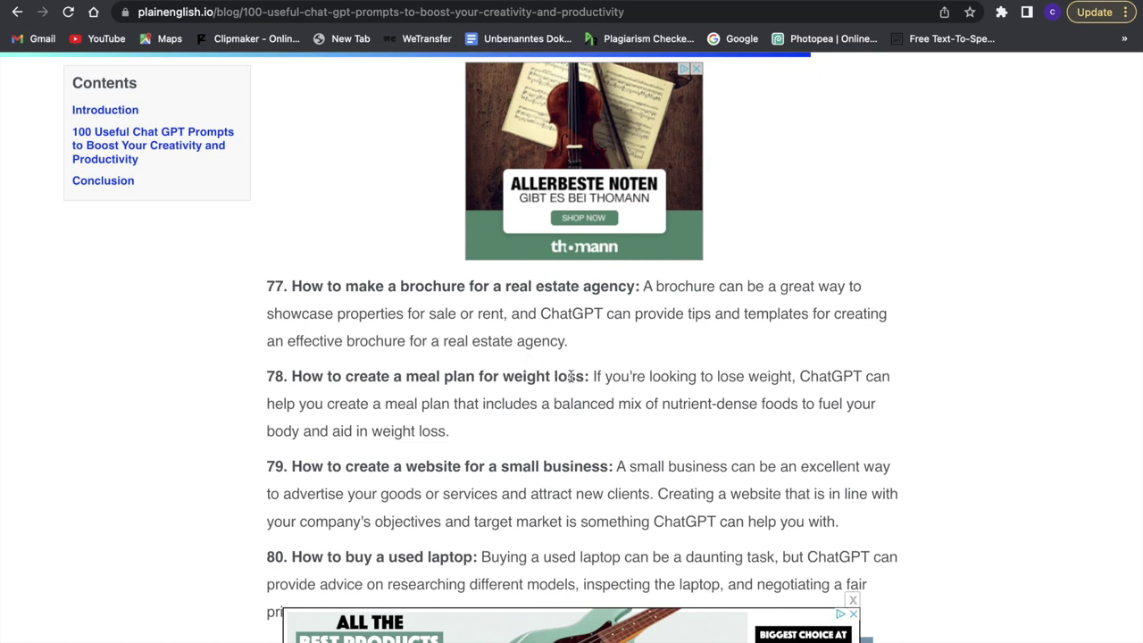
pyautogui.scroll(-1, 528, 368)
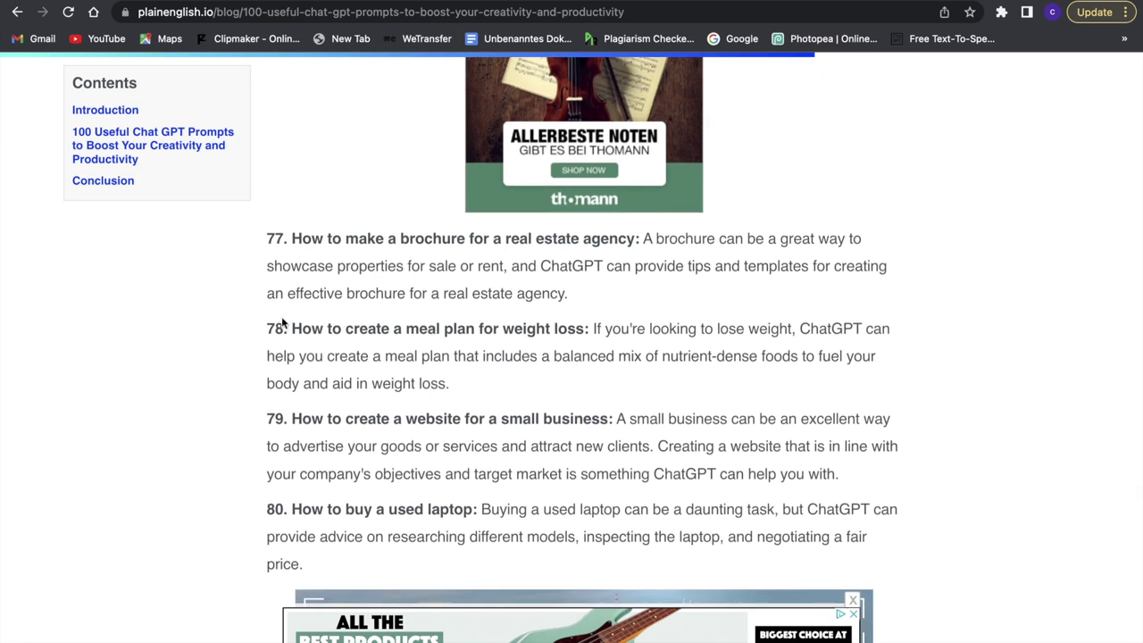
pyautogui.moveTo(292, 327); pyautogui.dragTo(593, 326)
pyautogui.press('super+c')
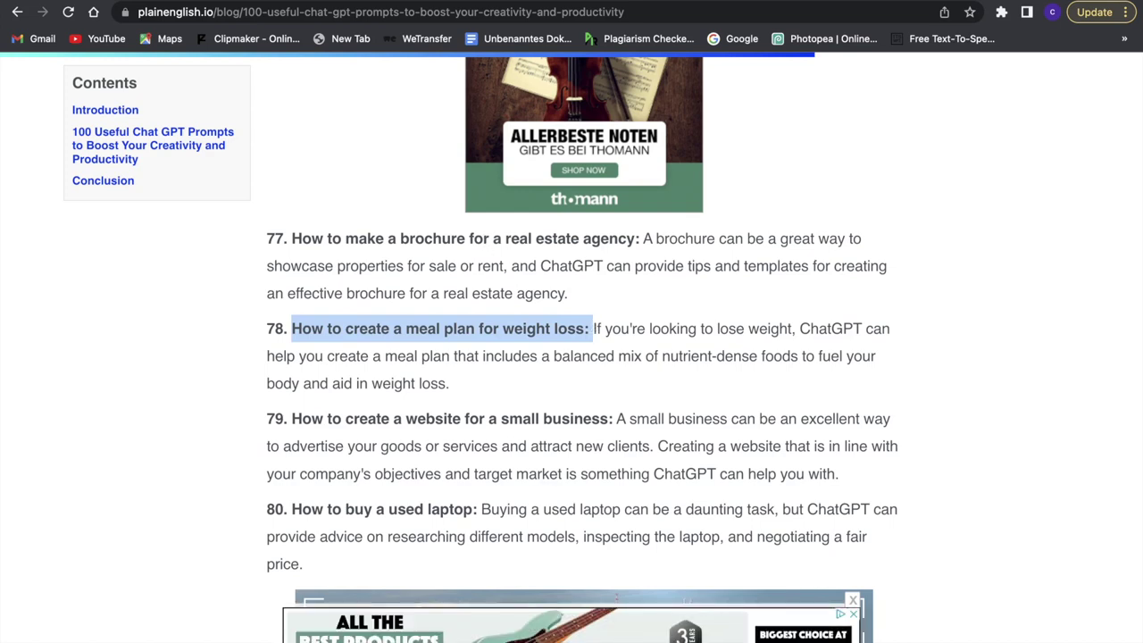
# Step: Open ChatGPT at chat.openai.com in a new tab
pyautogui.hotkey('ctrl', 't')
pyautogui.write('ch')
pyautogui.press('Return')
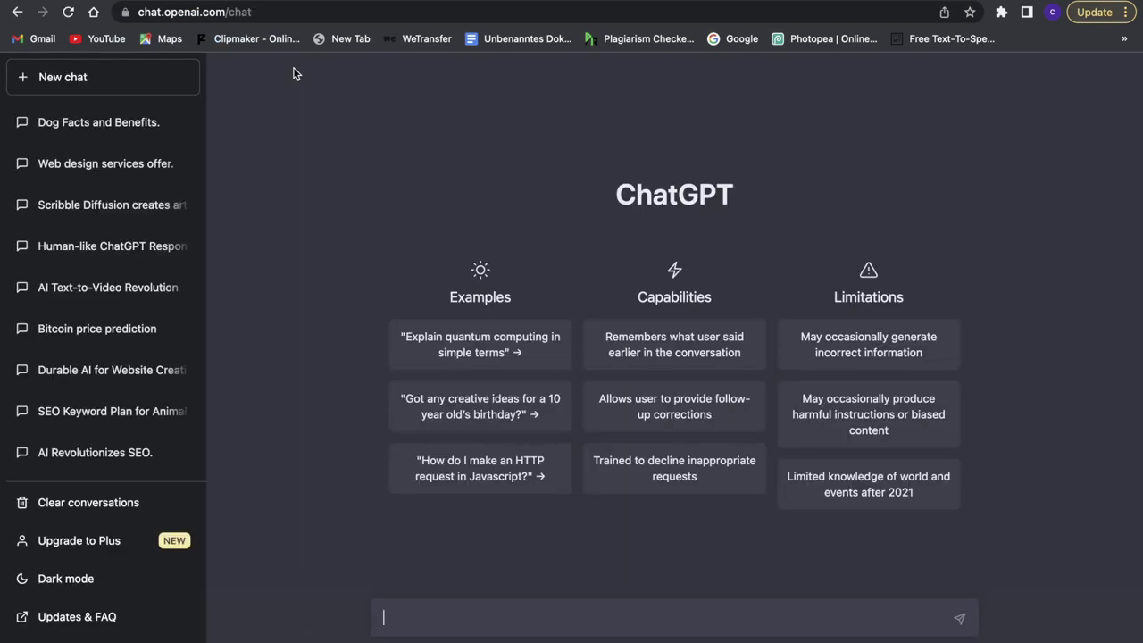
# Step: Paste the weight-loss meal-plan prompt into ChatGPT, send it, and review the seven-step reply
pyautogui.press('super+v')
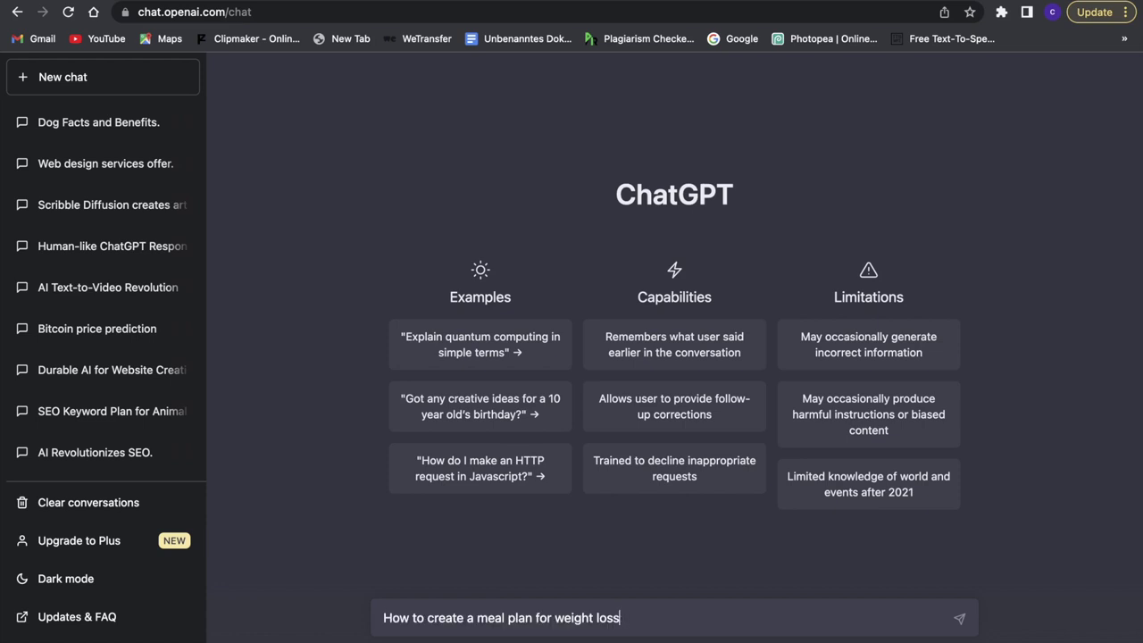
pyautogui.press('Return')
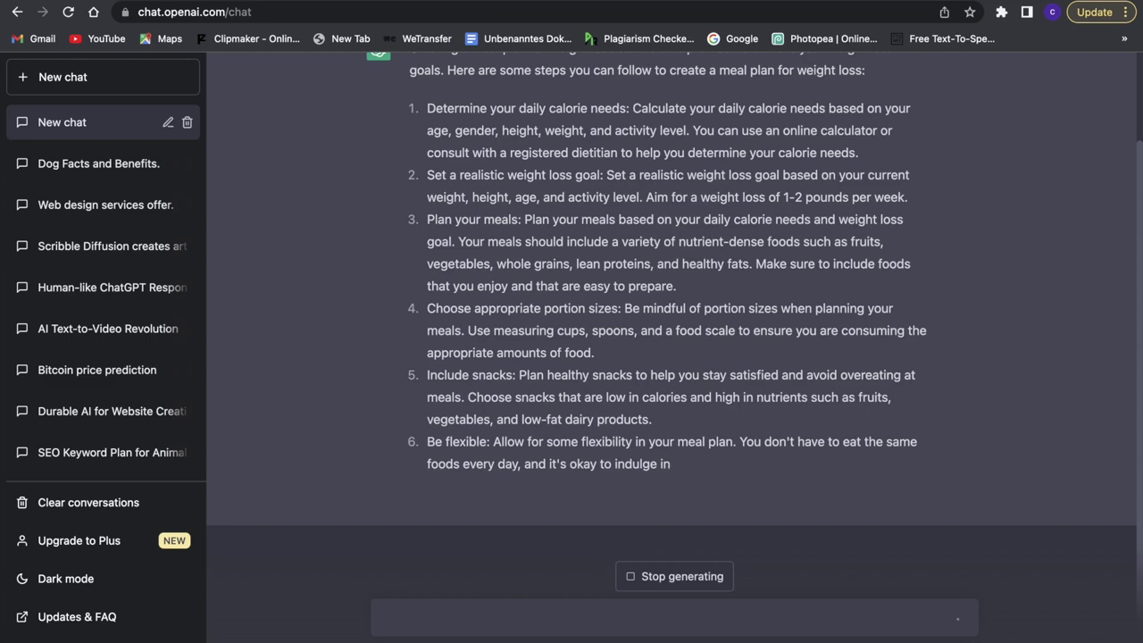
pyautogui.scroll(1, 670, 303)
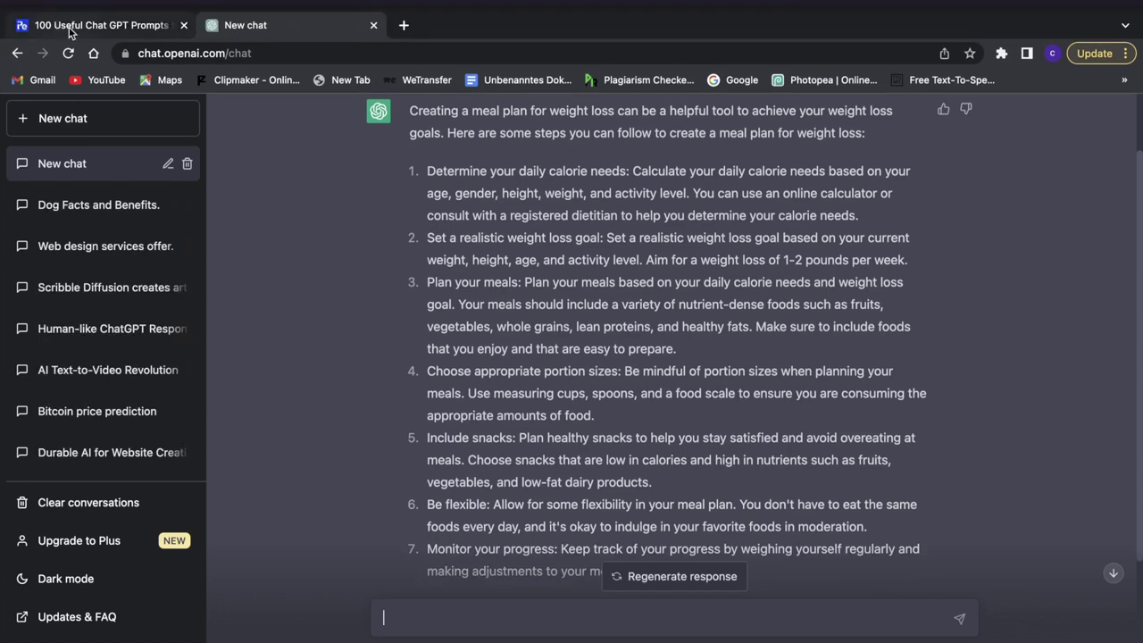
# Step: Switch back to the plainenglish.io prompts article and scroll up to prompts 11–19
pyautogui.click(116, 17)
pyautogui.scroll(-11, 277, 205)
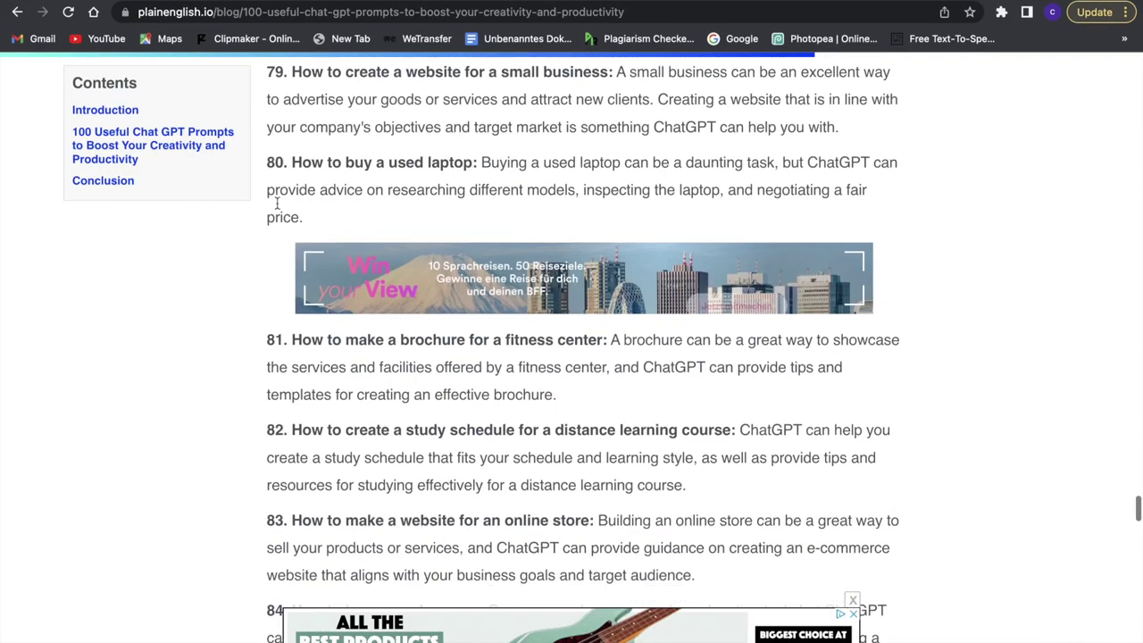
pyautogui.scroll(-15, 277, 204)
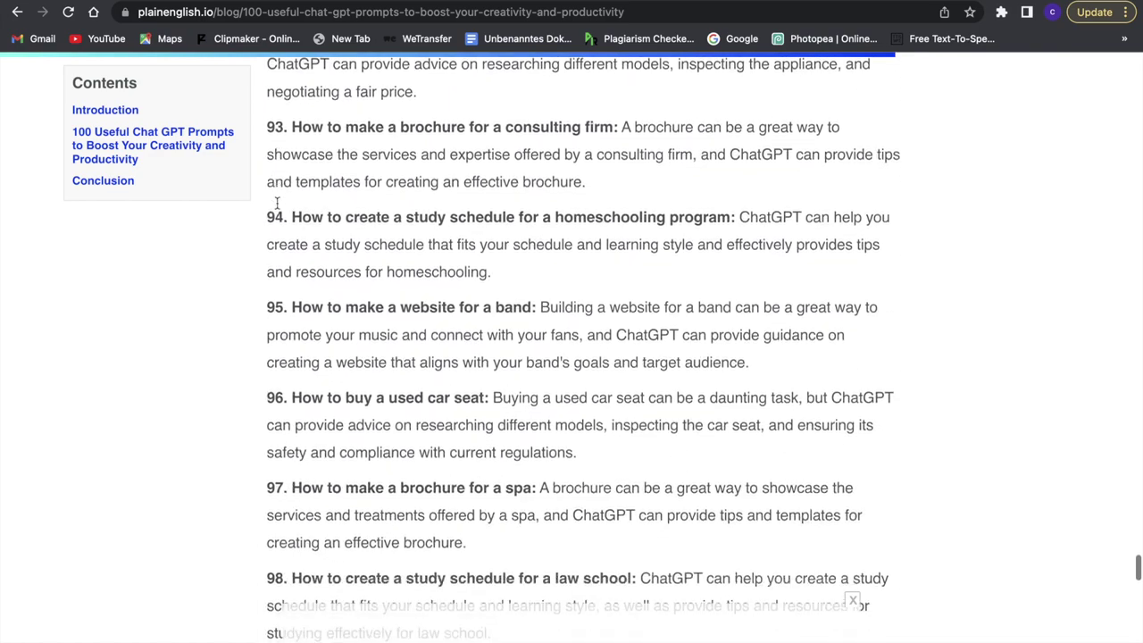
pyautogui.scroll(12, 277, 203)
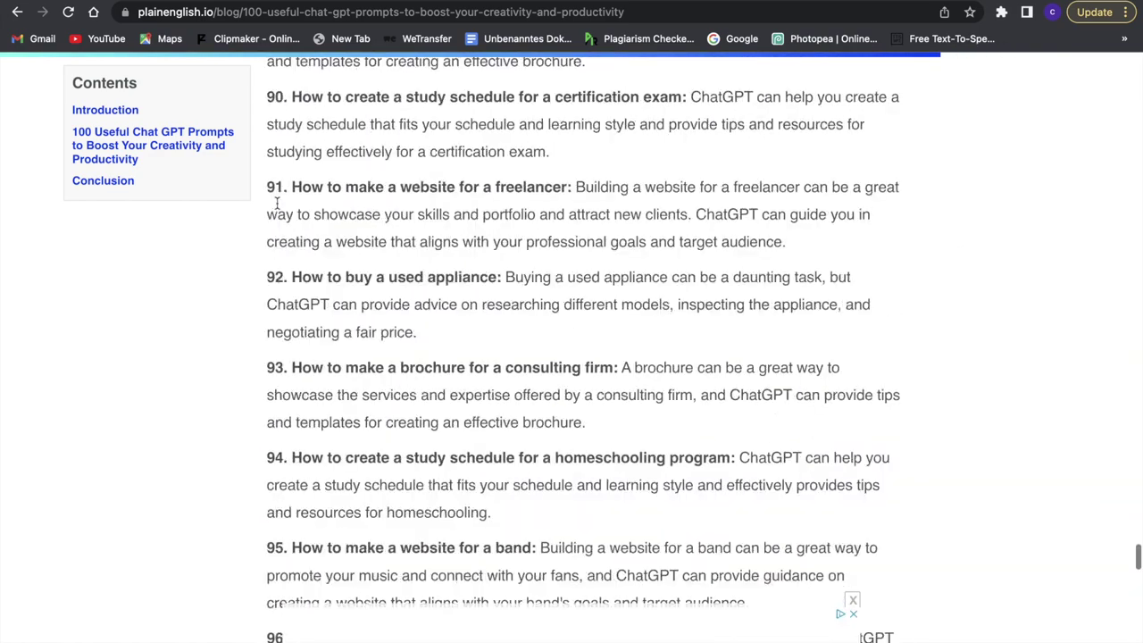
pyautogui.scroll(10, 276, 204)
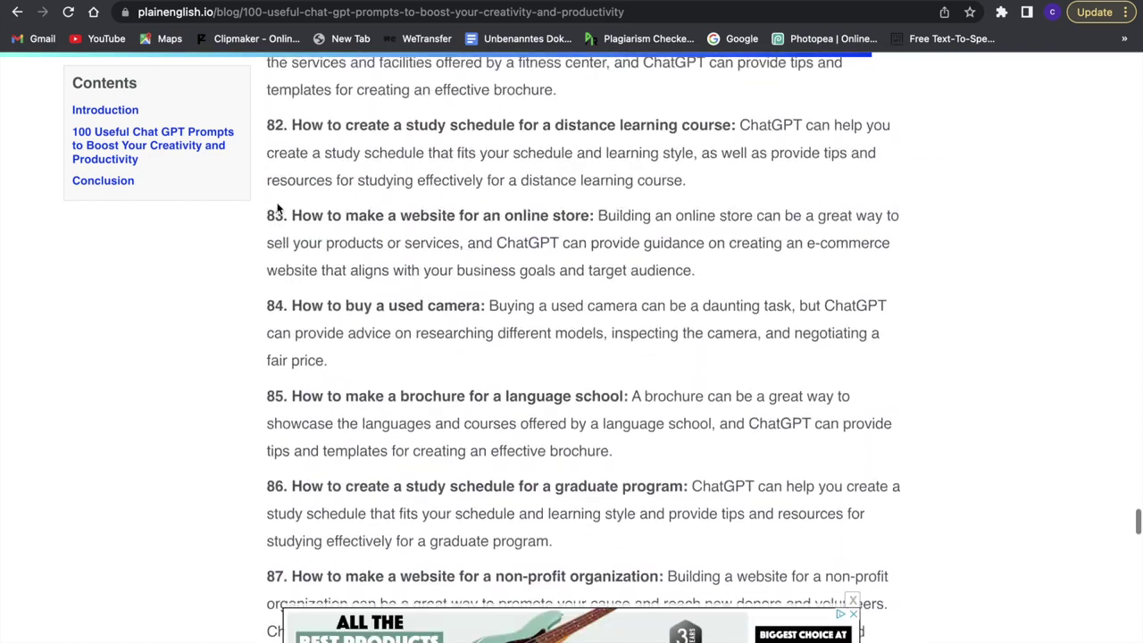
pyautogui.scroll(10, 277, 203)
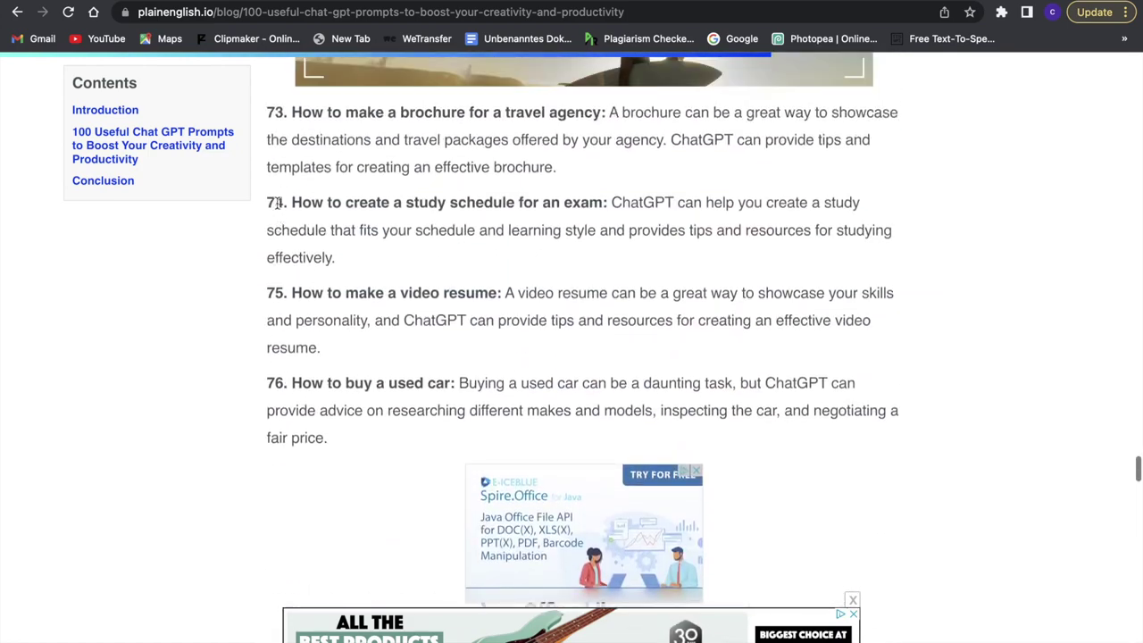
pyautogui.scroll(10, 277, 203)
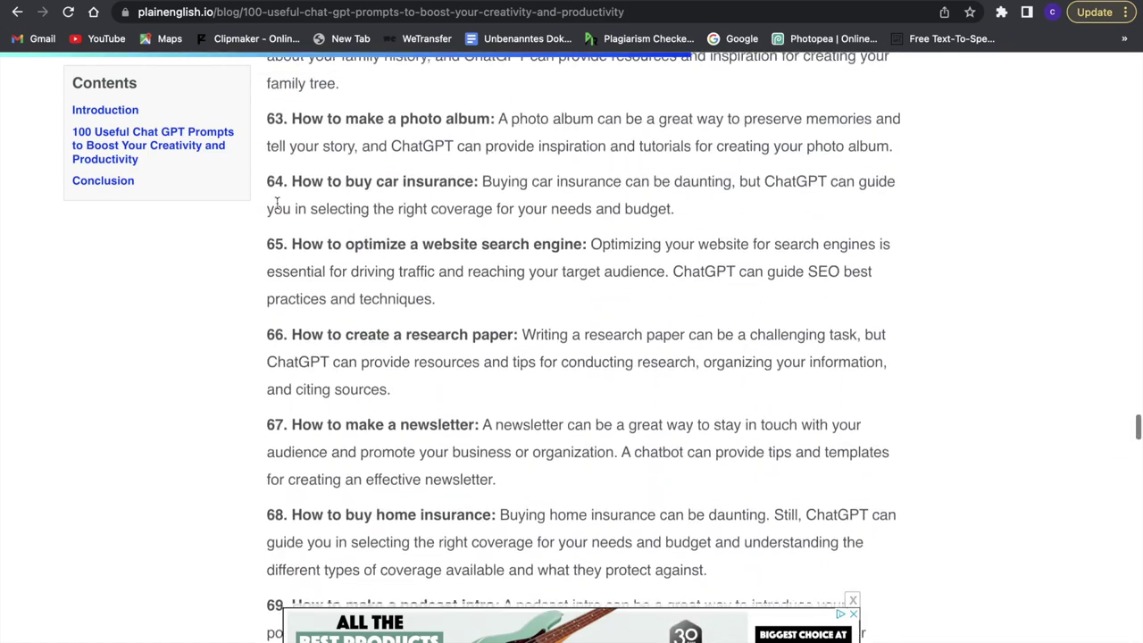
pyautogui.scroll(10, 277, 203)
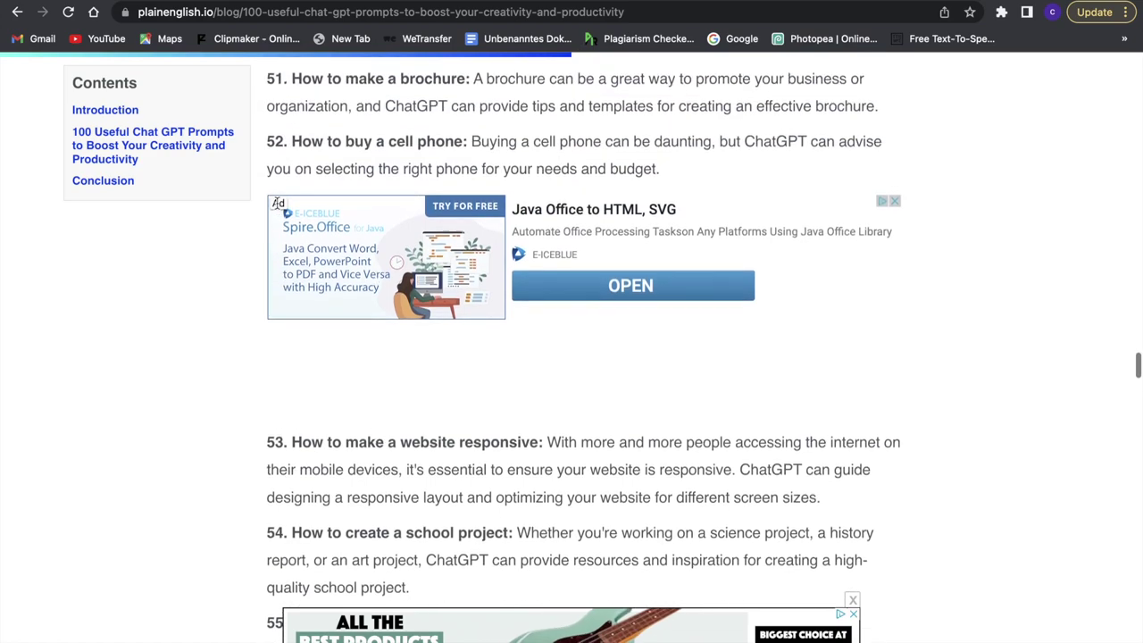
pyautogui.scroll(8, 277, 208)
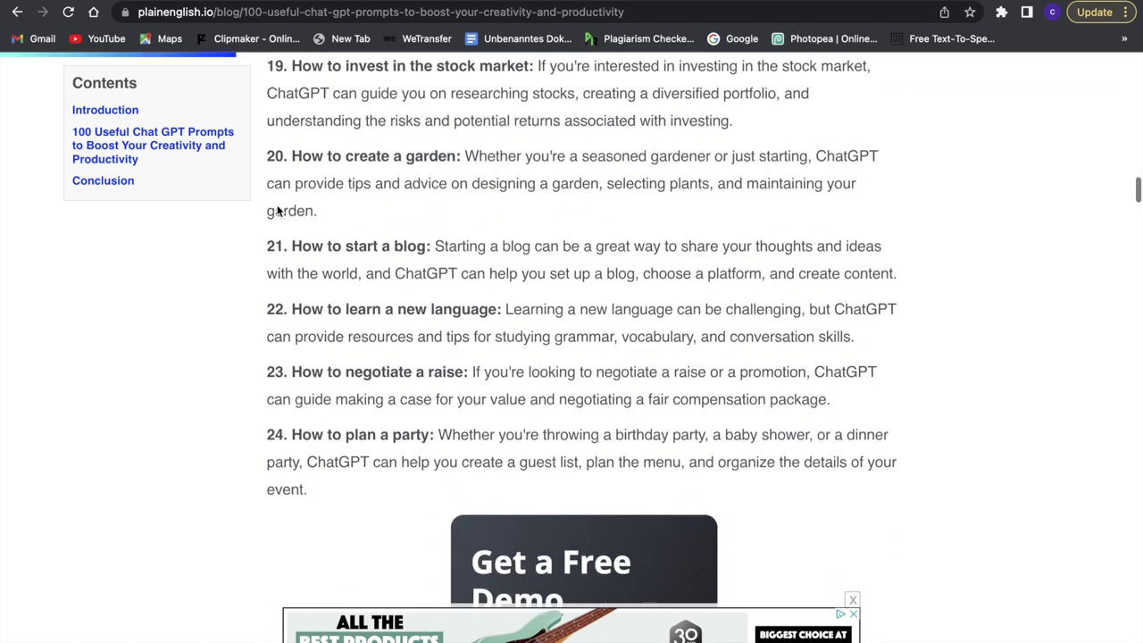
pyautogui.scroll(3, 278, 208)
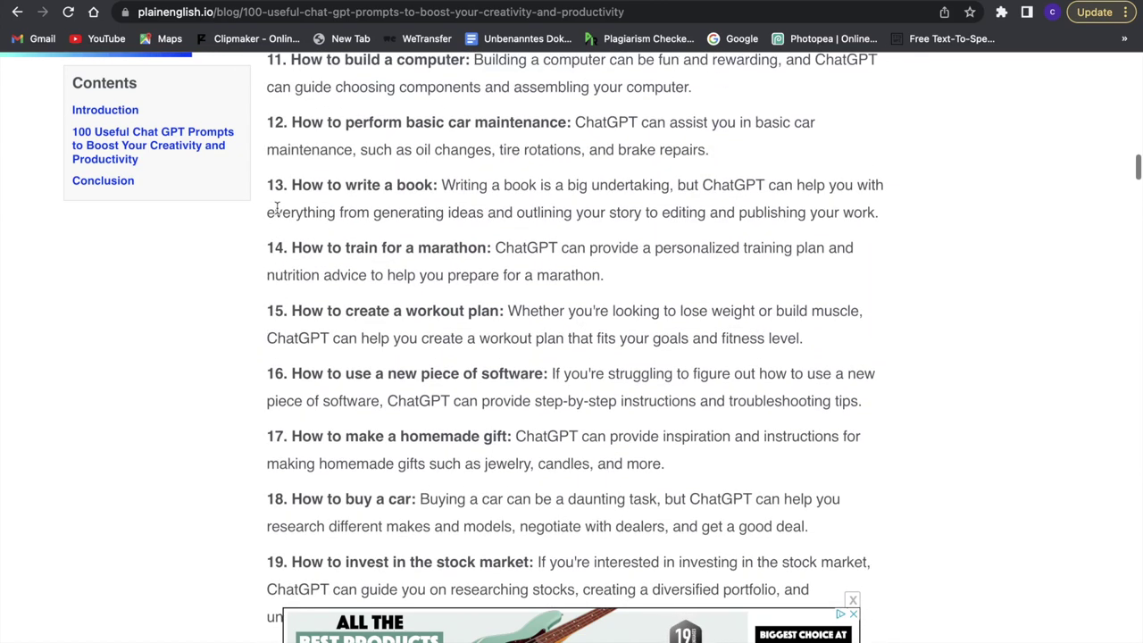